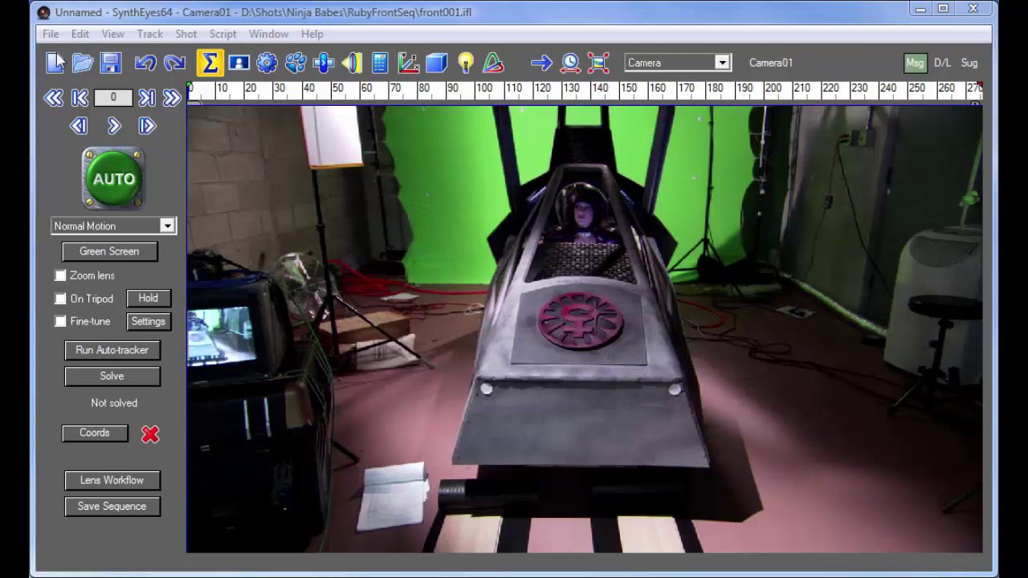
Play the shot and scrub through its frames to examine the camera move toward the cockpit.
click(114, 127)
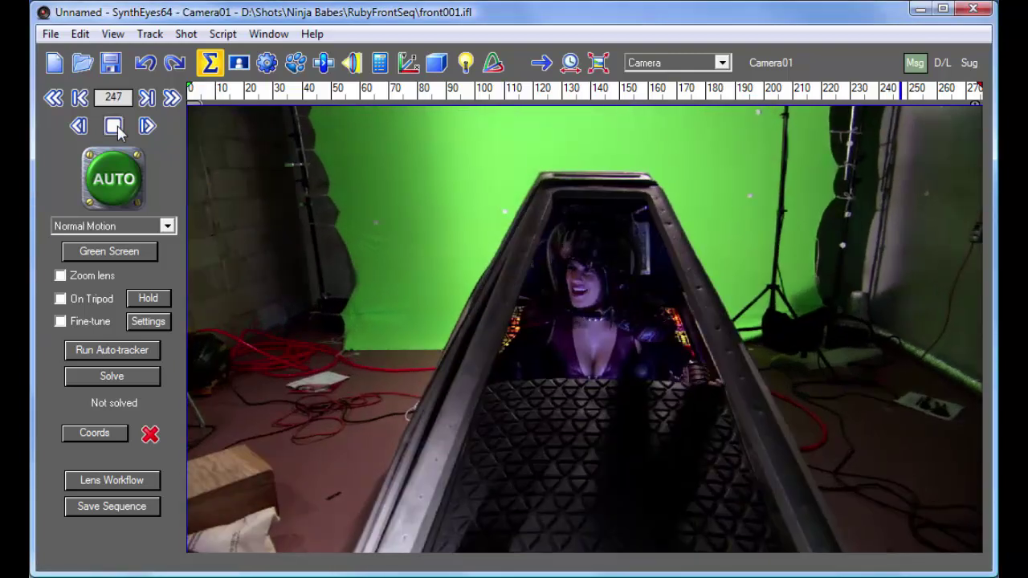
click(114, 127)
mouse_move(203, 91)
mouse_down()
mouse_move(354, 96)
mouse_move(558, 150)
mouse_move(655, 184)
mouse_move(681, 241)
mouse_up()
mouse_move(656, 112)
mouse_down()
mouse_move(851, 97)
mouse_move(262, 101)
mouse_move(810, 136)
mouse_up()
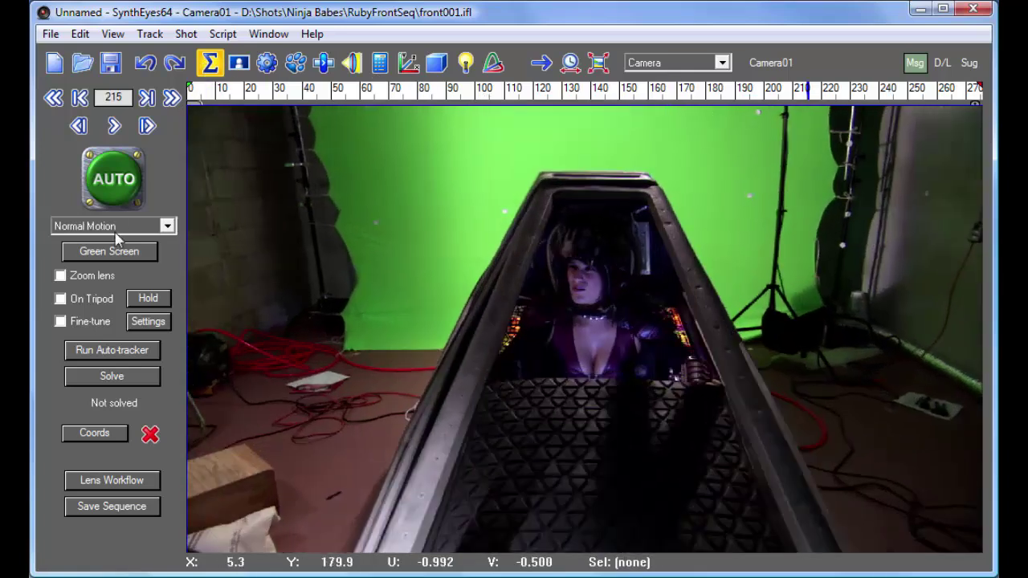
Try auto-tracking the whole unmasked shot, and undo the tracking after reviewing the trackers at several frames.
click(113, 352)
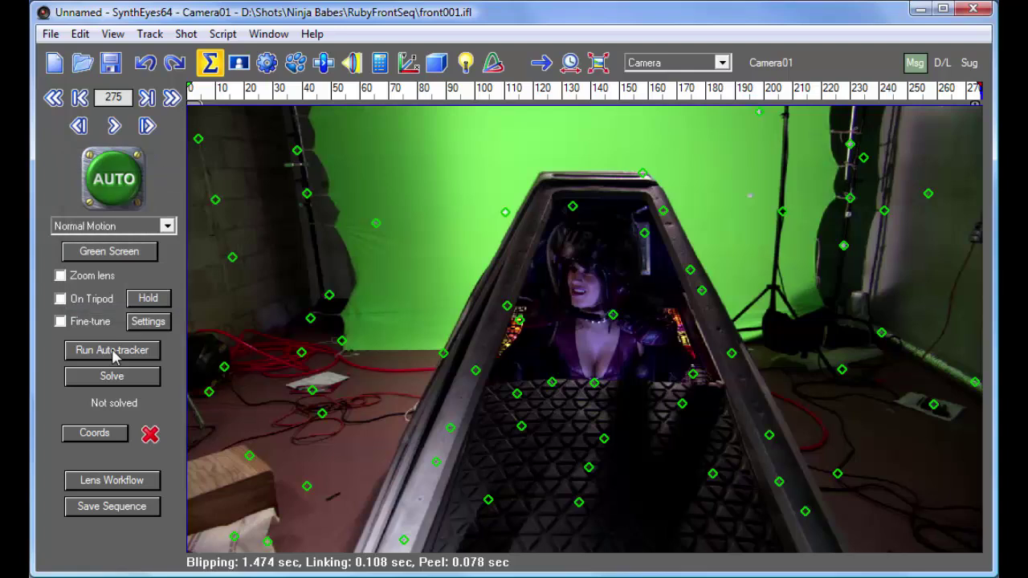
drag(221, 98, 425, 100)
click(276, 95)
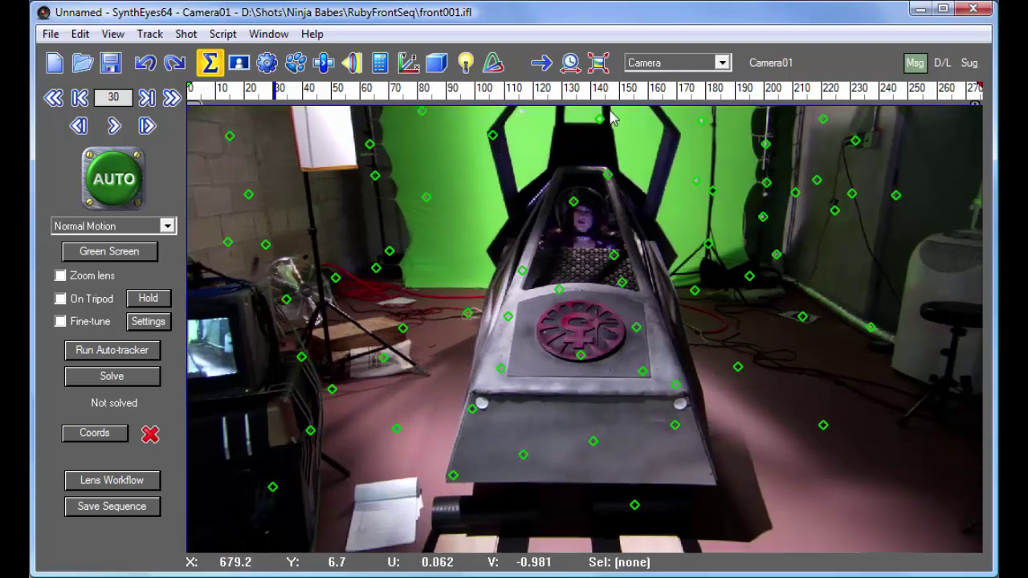
drag(434, 95, 560, 97)
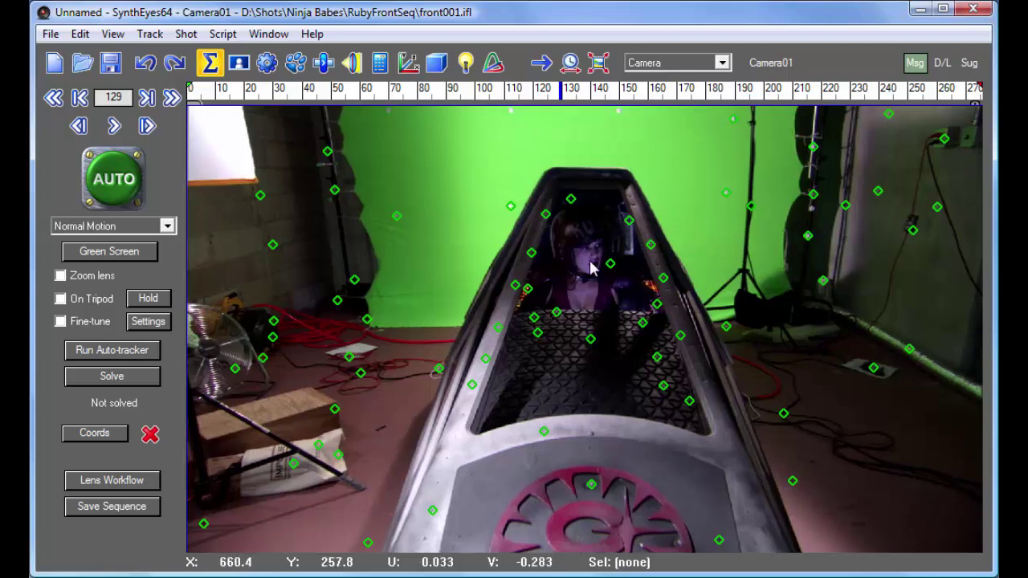
click(598, 91)
drag(598, 92, 849, 93)
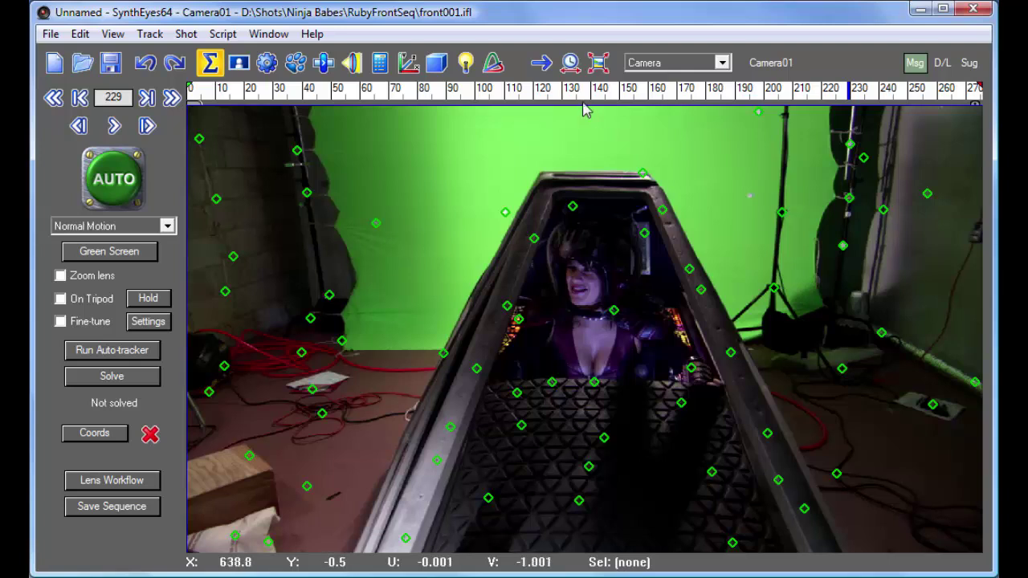
drag(585, 97, 381, 97)
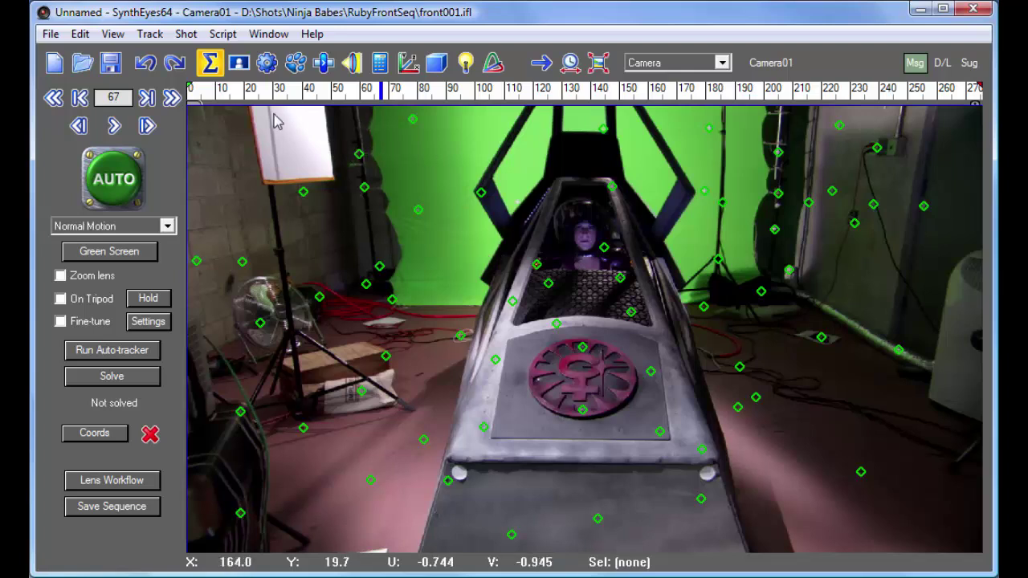
click(145, 64)
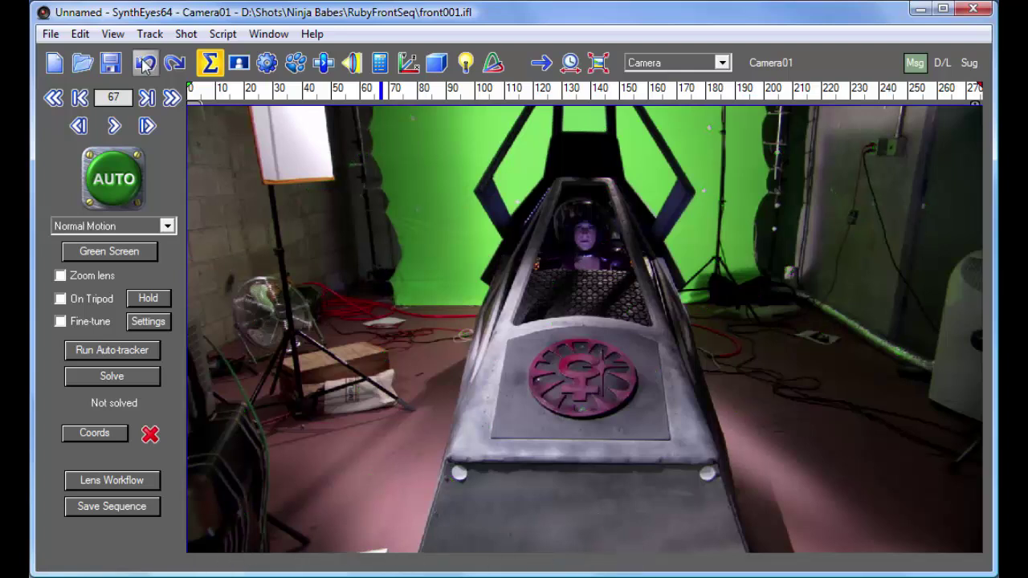
At frame 0, draw a rectangular garbage spline around the ship's cockpit and upper fins.
click(240, 65)
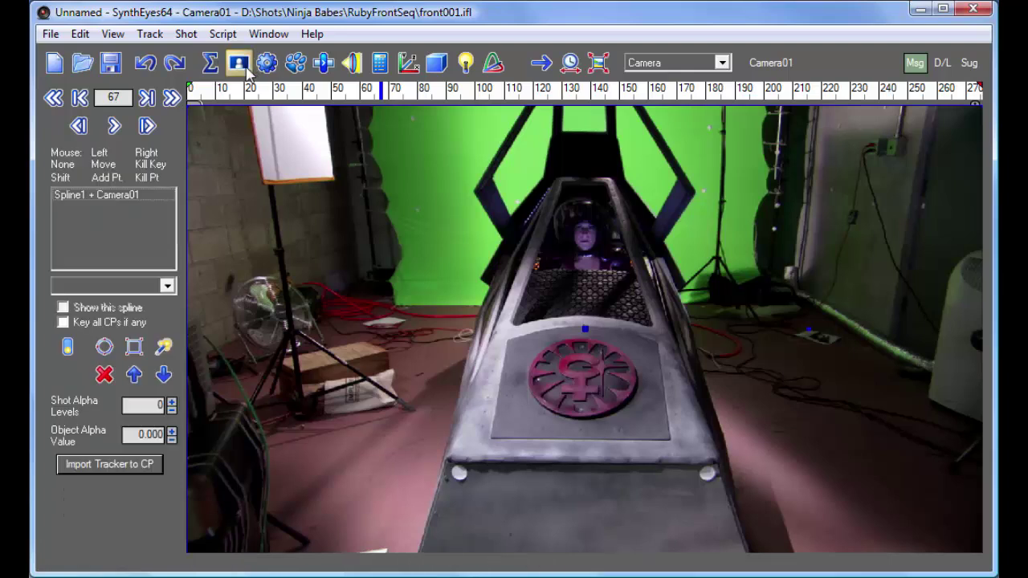
click(192, 90)
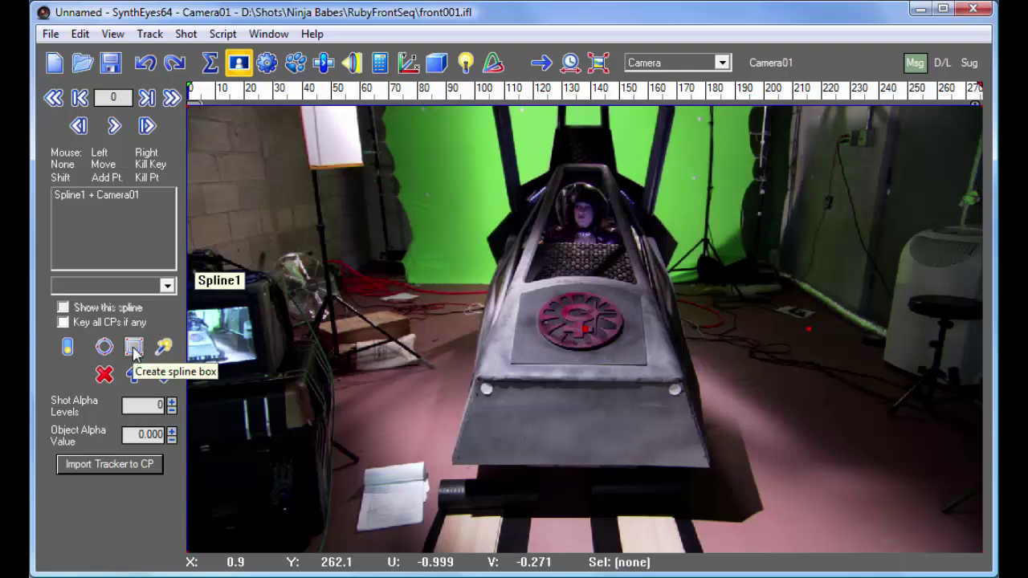
click(133, 347)
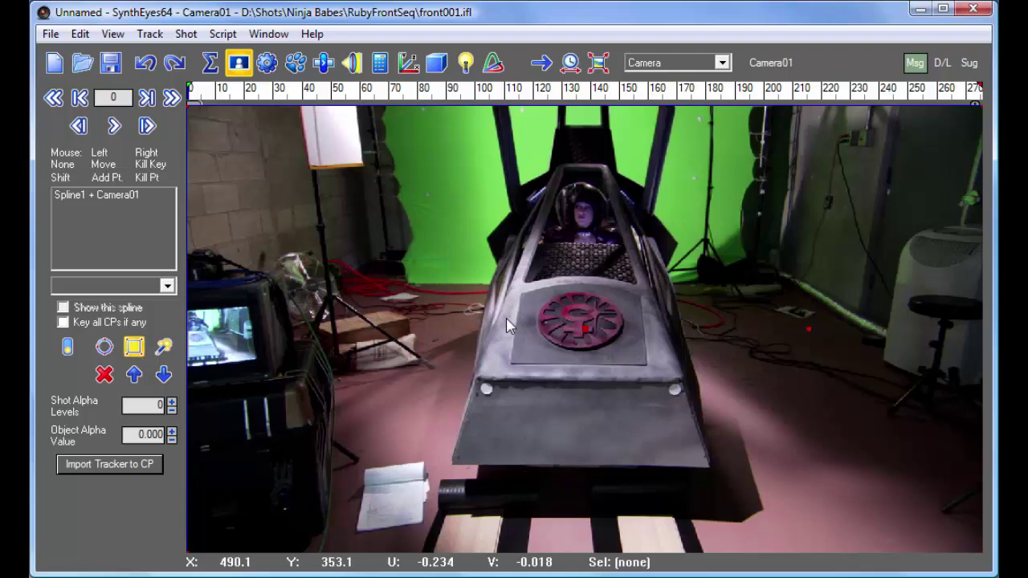
drag(484, 294, 683, 96)
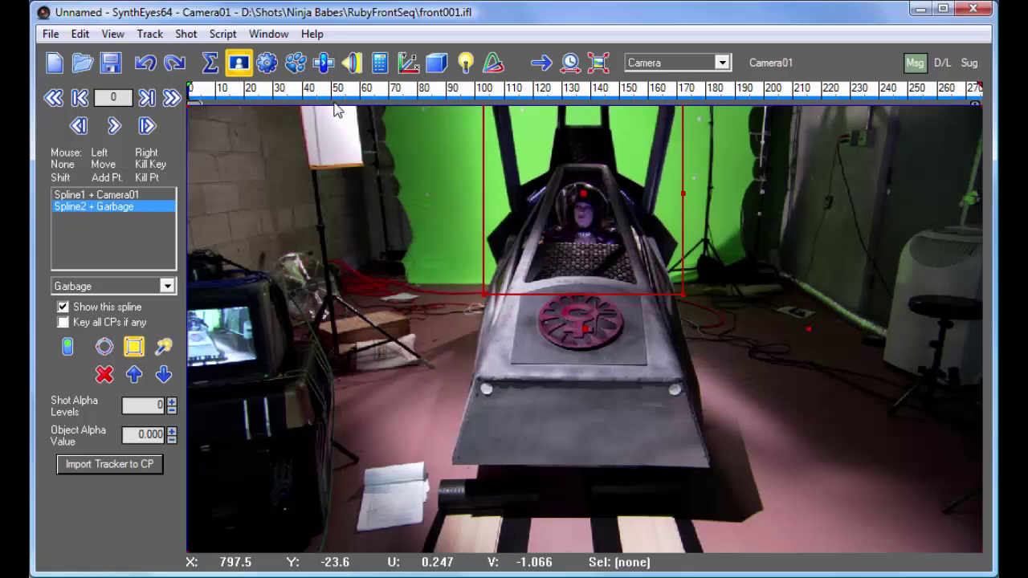
At frame 228, move, enlarge and reshape the garbage spline so its corners enclose the ship and extend below the image.
drag(208, 92, 848, 90)
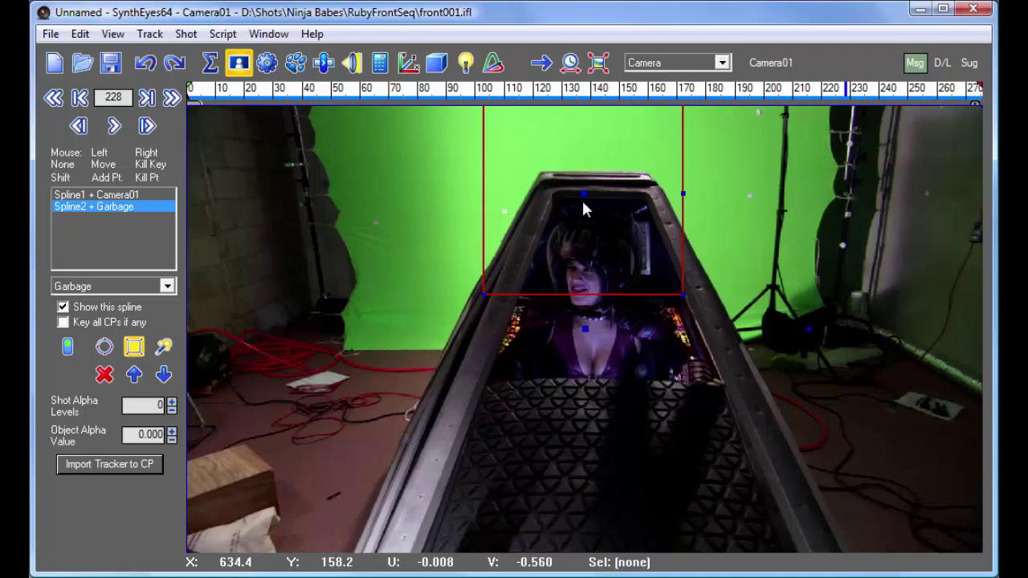
drag(583, 195, 605, 376)
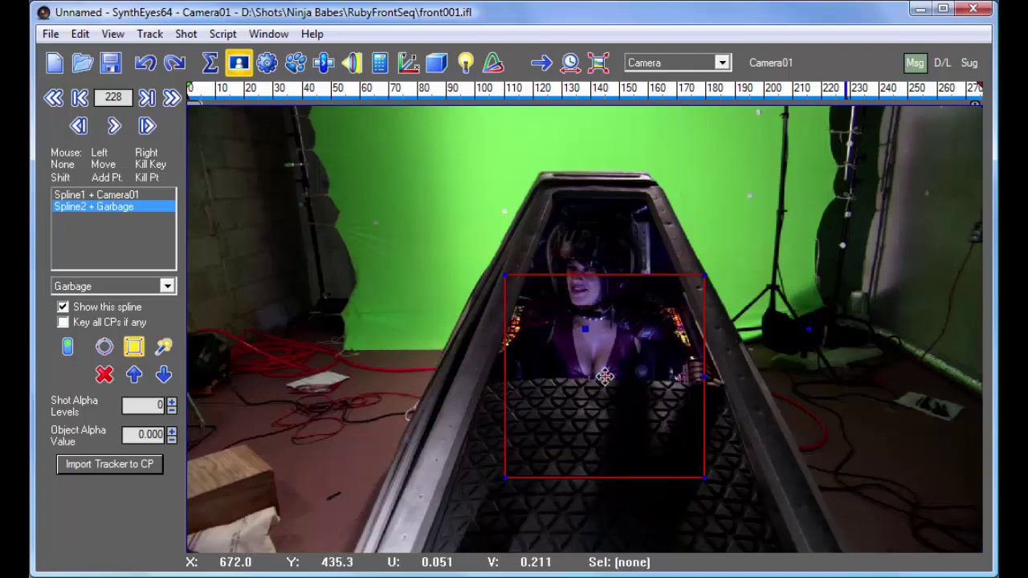
drag(705, 374, 748, 372)
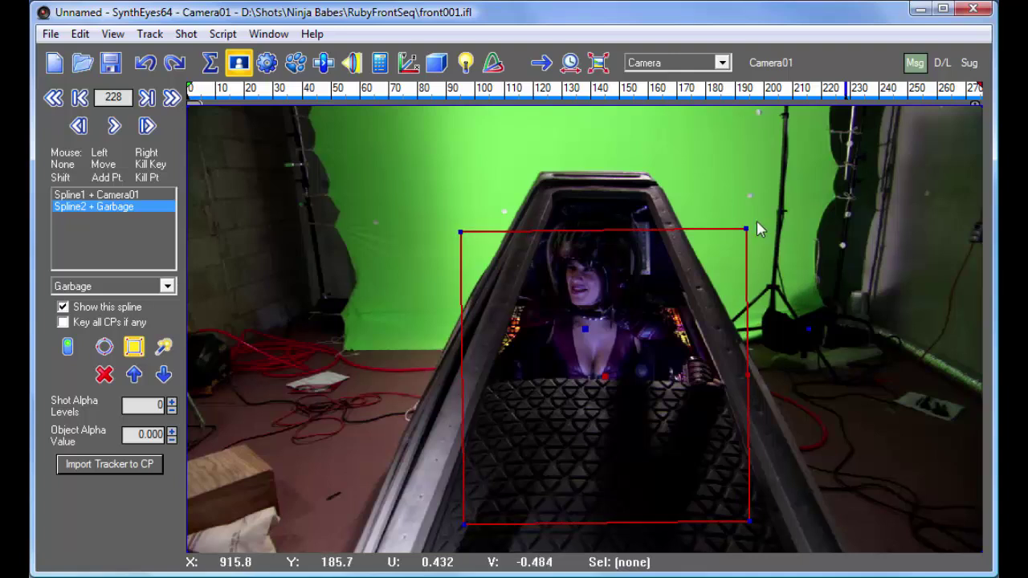
drag(746, 230, 654, 170)
drag(458, 233, 537, 170)
scroll(608, 276, down, 3)
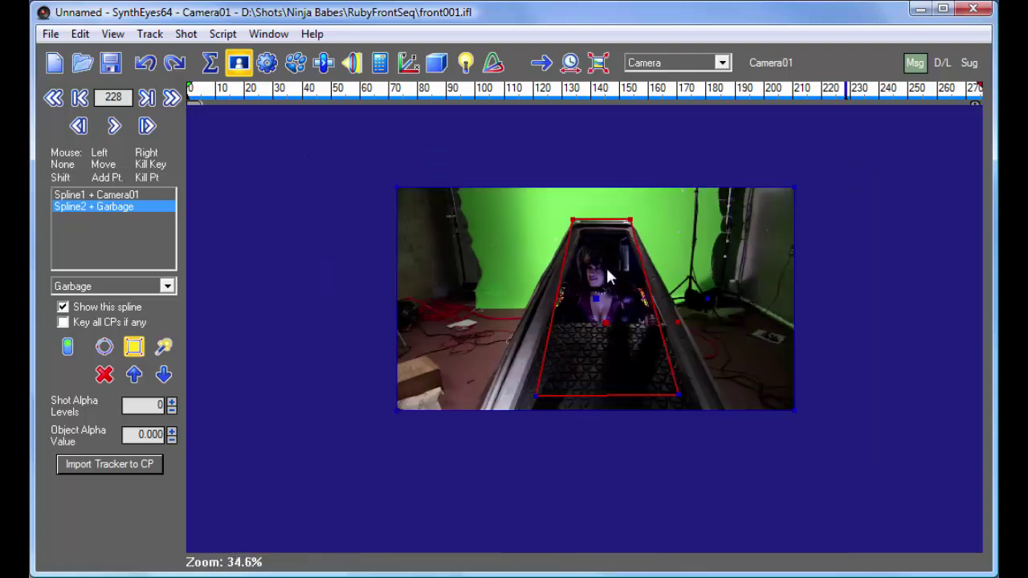
drag(536, 394, 460, 432)
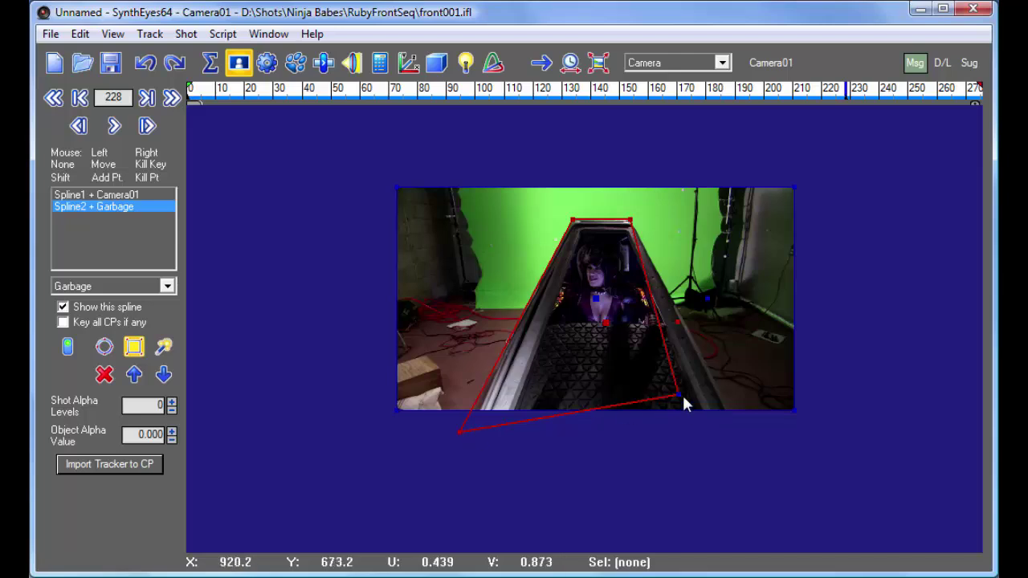
drag(679, 395, 734, 429)
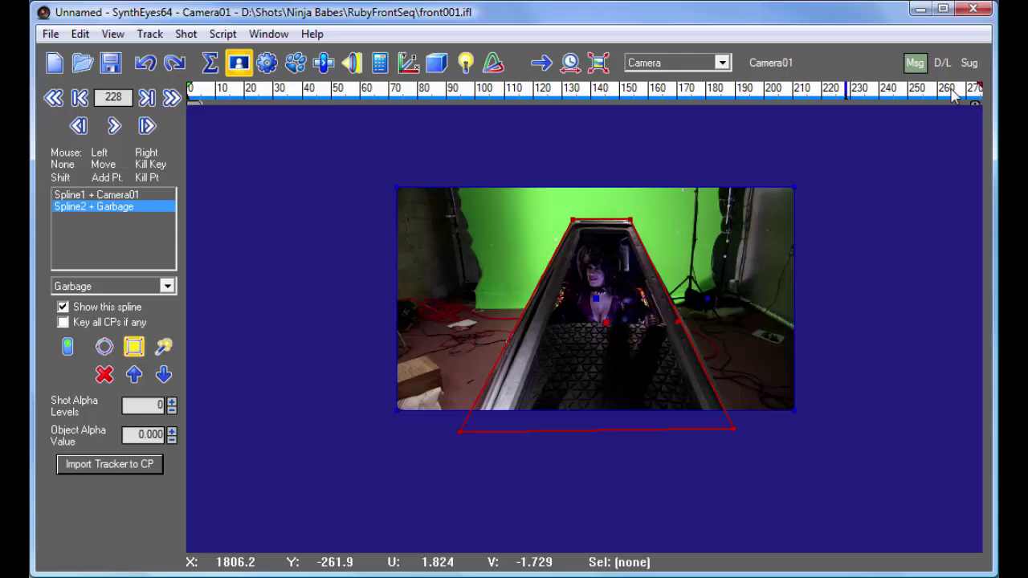
At frame 0, pull the garbage spline's upper-left corner slightly outward and check the animated mask over the early frames.
drag(856, 90, 174, 66)
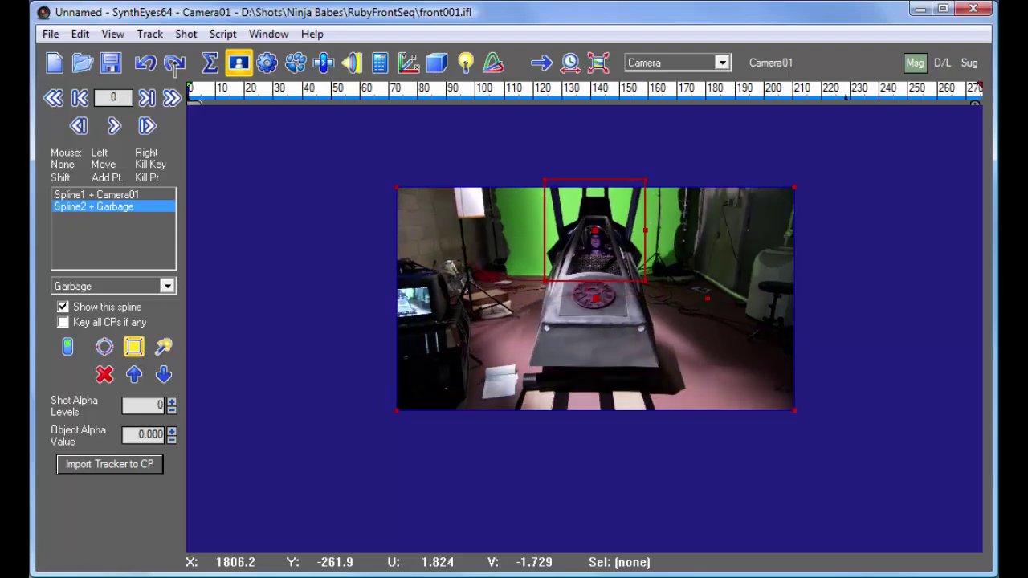
mouse_move(543, 180)
mouse_down()
mouse_move(525, 177)
mouse_move(535, 176)
mouse_up()
drag(308, 96, 264, 131)
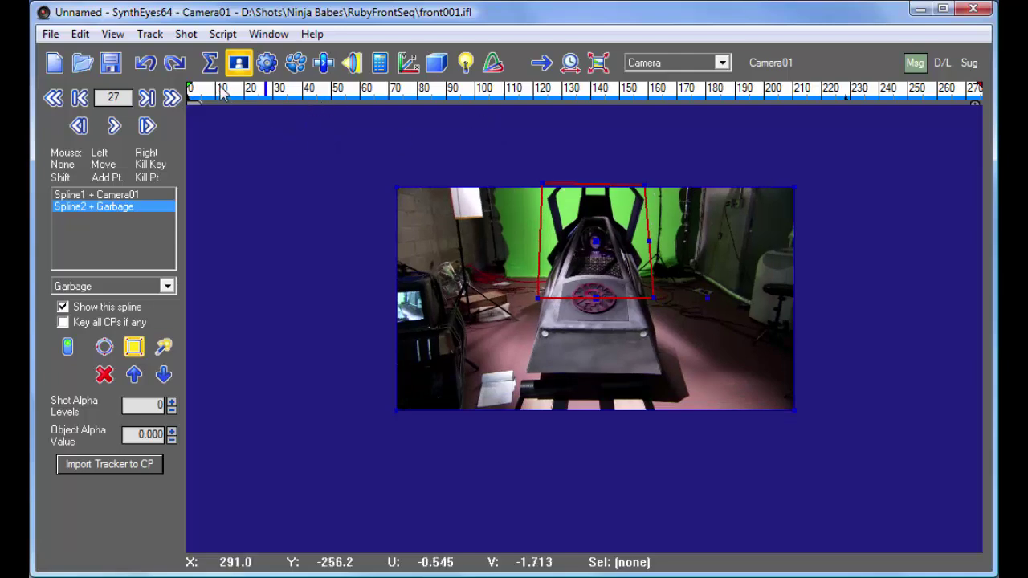
drag(223, 94, 179, 90)
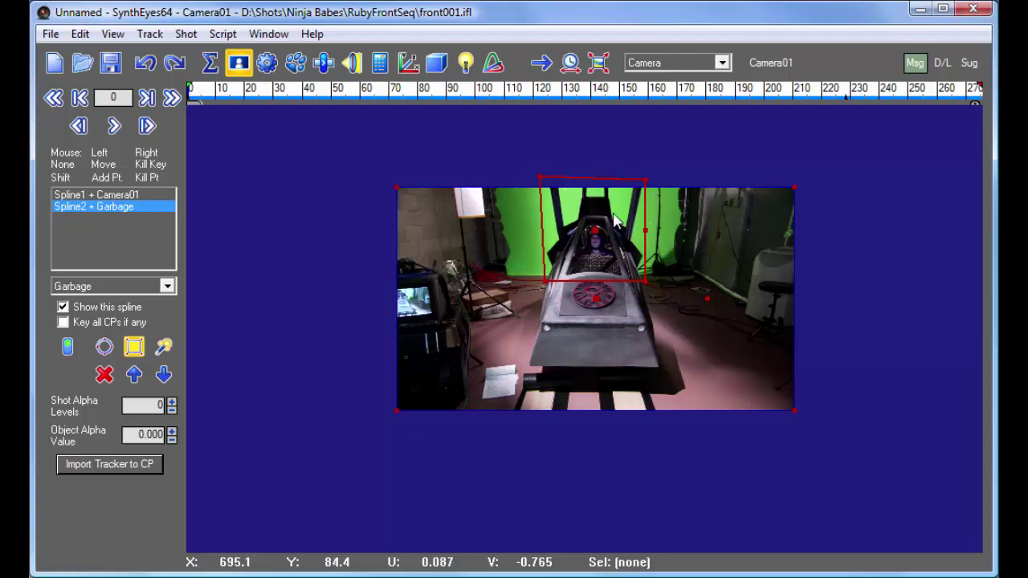
Inspect which object Spline1 and Spline2 are each assigned to, including the available assignment choices.
click(103, 195)
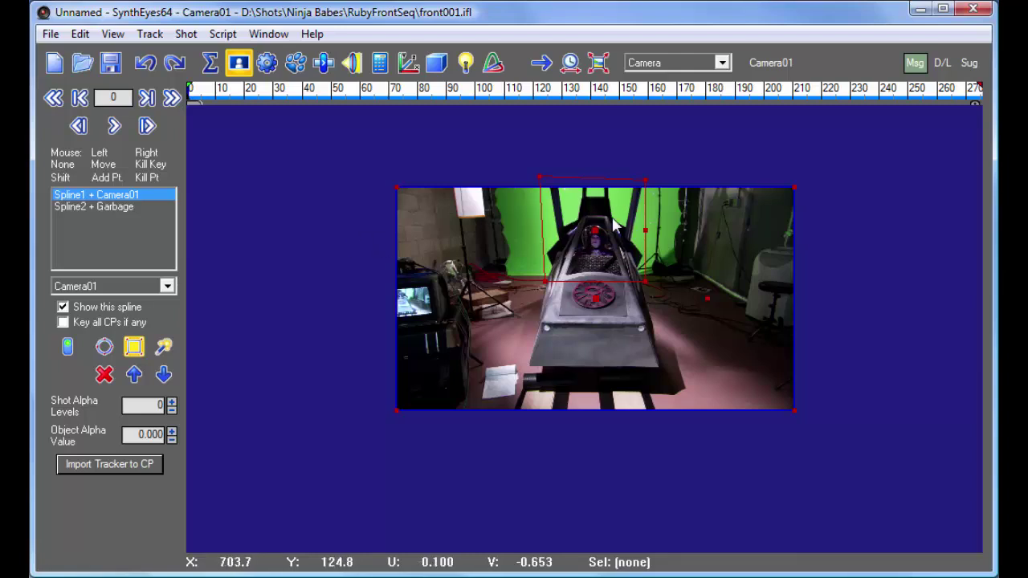
click(114, 208)
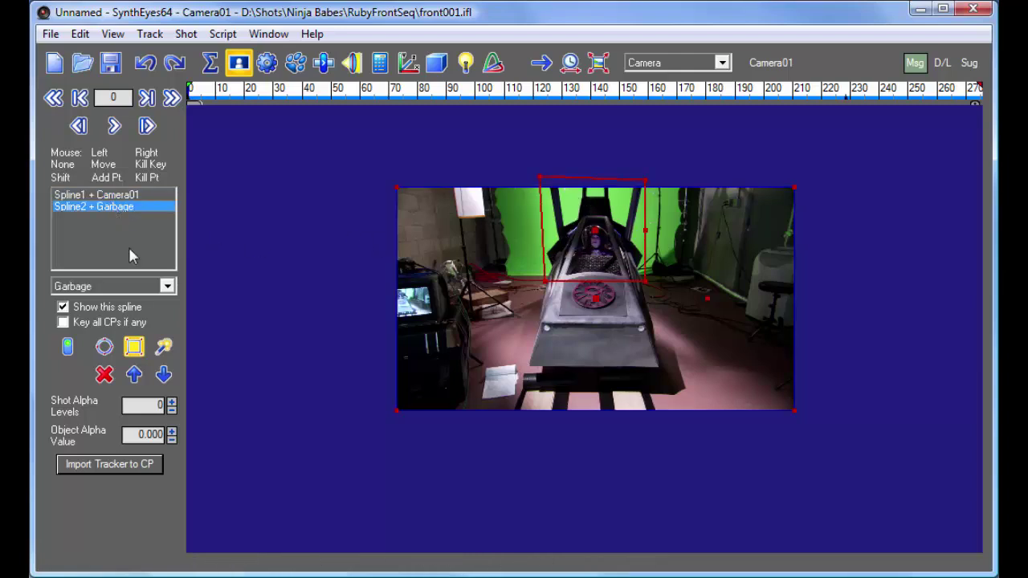
click(106, 287)
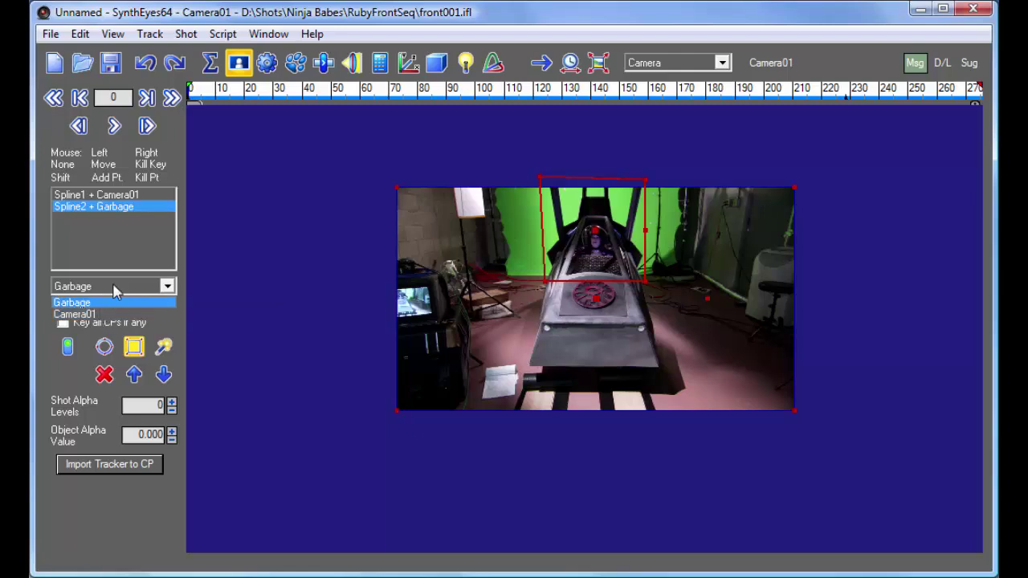
click(115, 290)
click(119, 195)
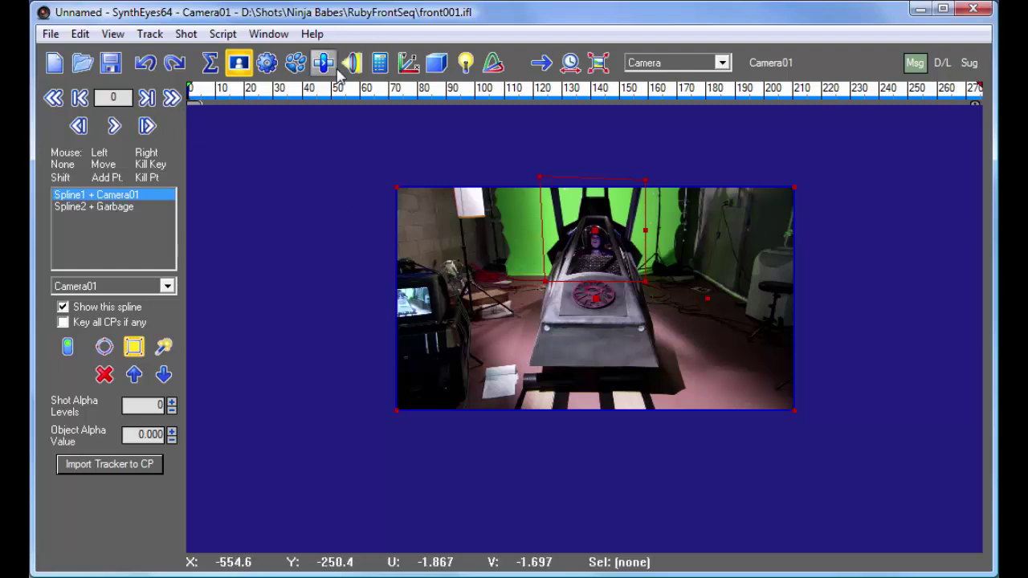
Run the auto-tracker with the garbage mask in place and review the trackers through frame 201.
click(211, 65)
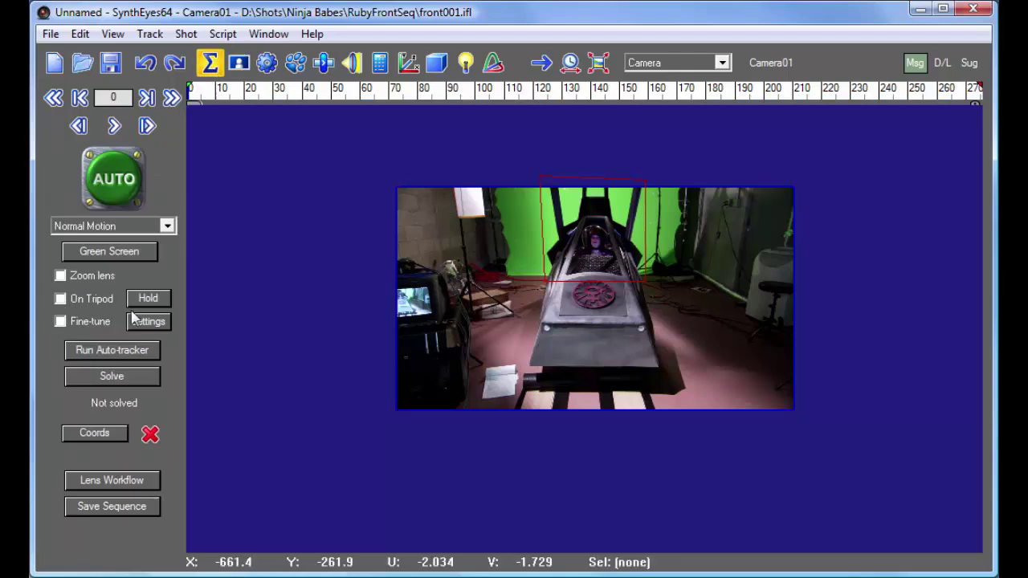
click(116, 356)
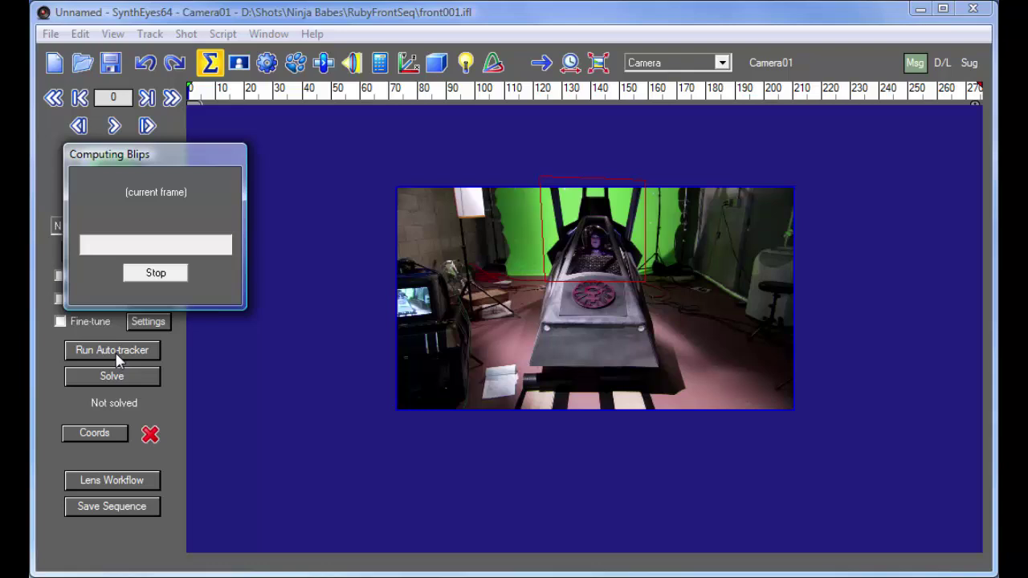
drag(225, 97, 367, 95)
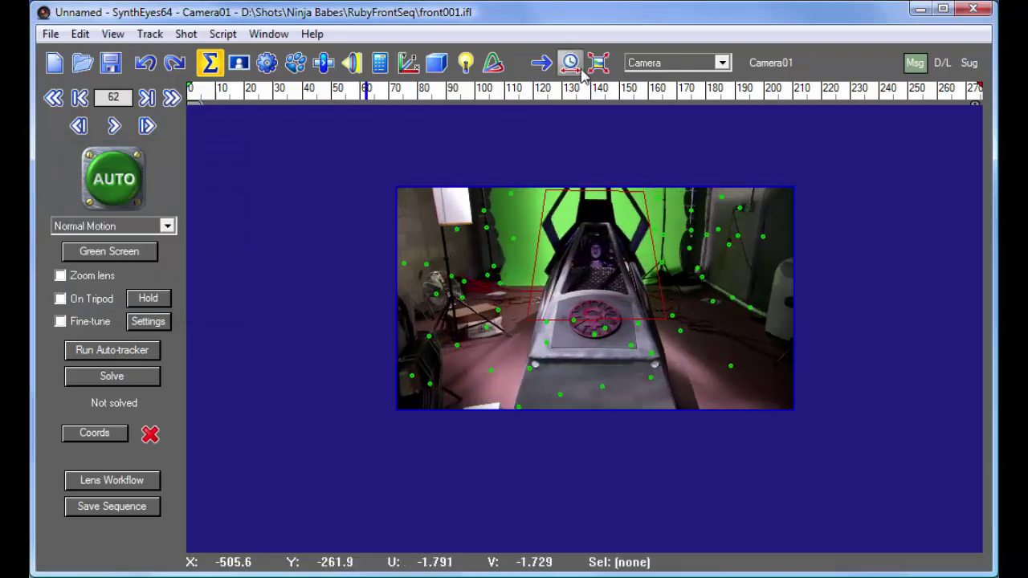
click(598, 64)
drag(265, 95, 764, 109)
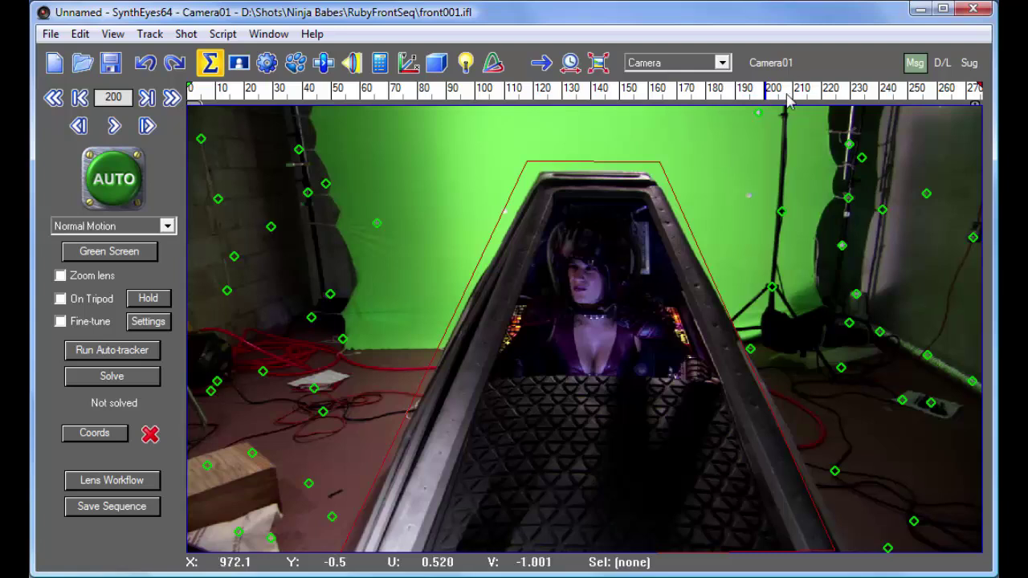
mouse_move(765, 93)
mouse_down()
mouse_move(898, 93)
mouse_move(768, 96)
mouse_up()
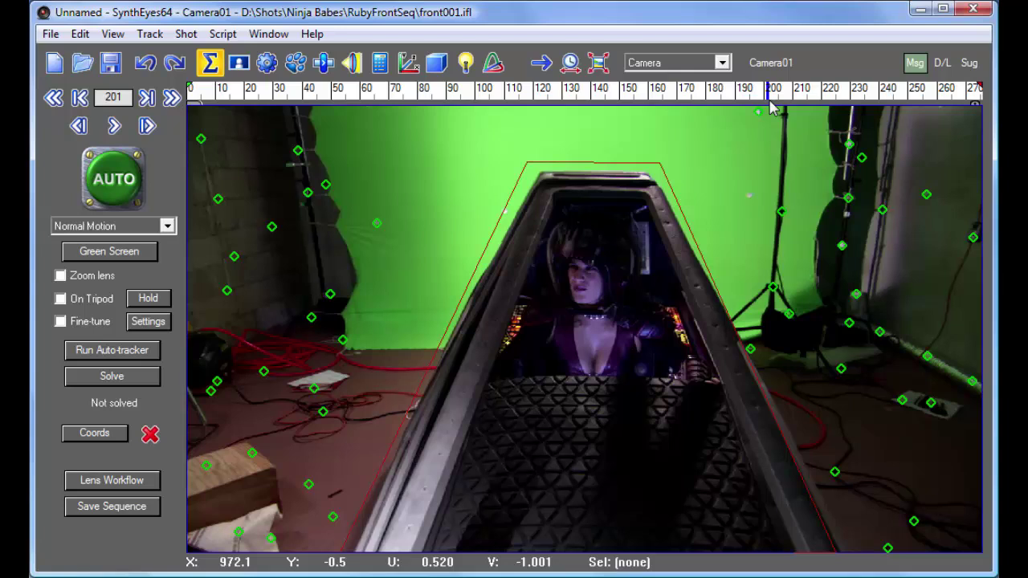
Show the active trackers in the Graph Editor, sort them by time, and go to the end of the list.
click(669, 64)
click(657, 196)
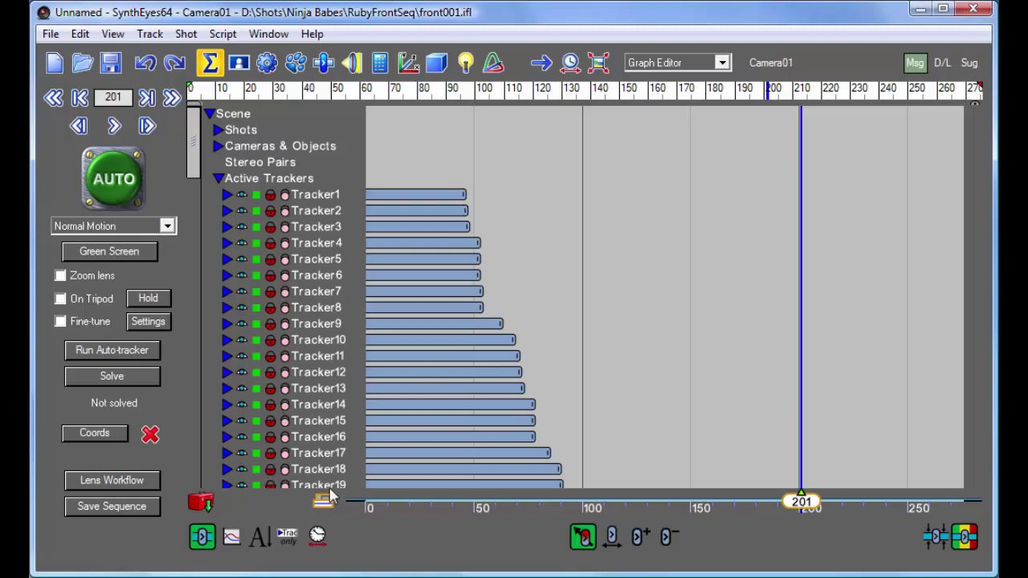
click(260, 541)
drag(193, 138, 122, 473)
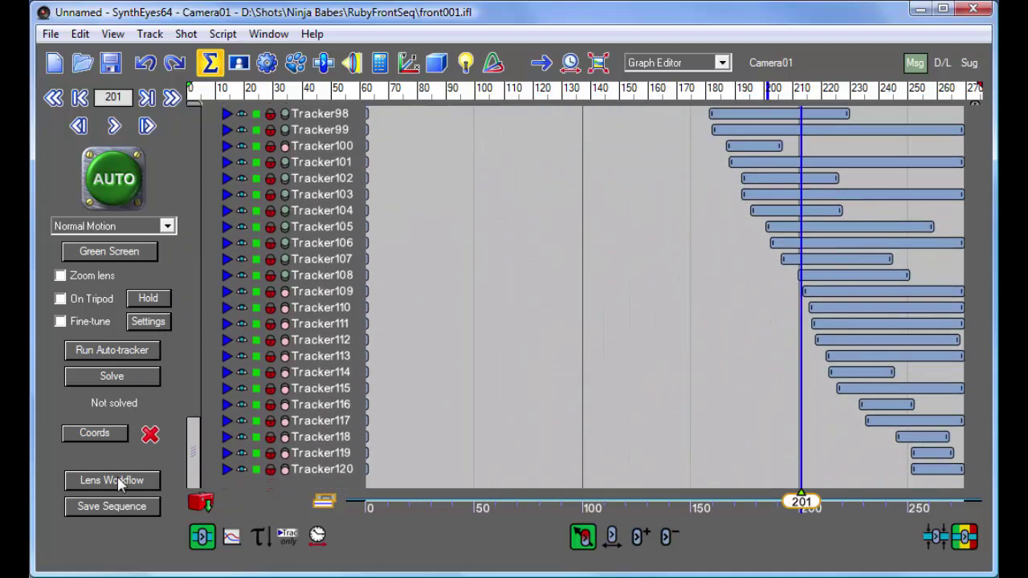
Select Tracker108 through Tracker120 in the Graph Editor and delete those late-starting trackers.
click(324, 278)
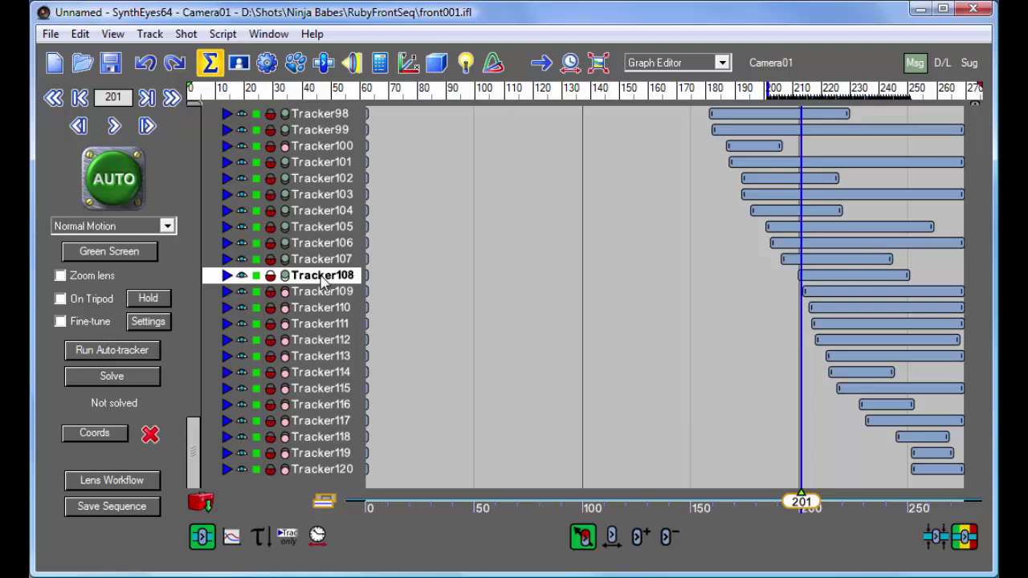
drag(323, 281, 305, 480)
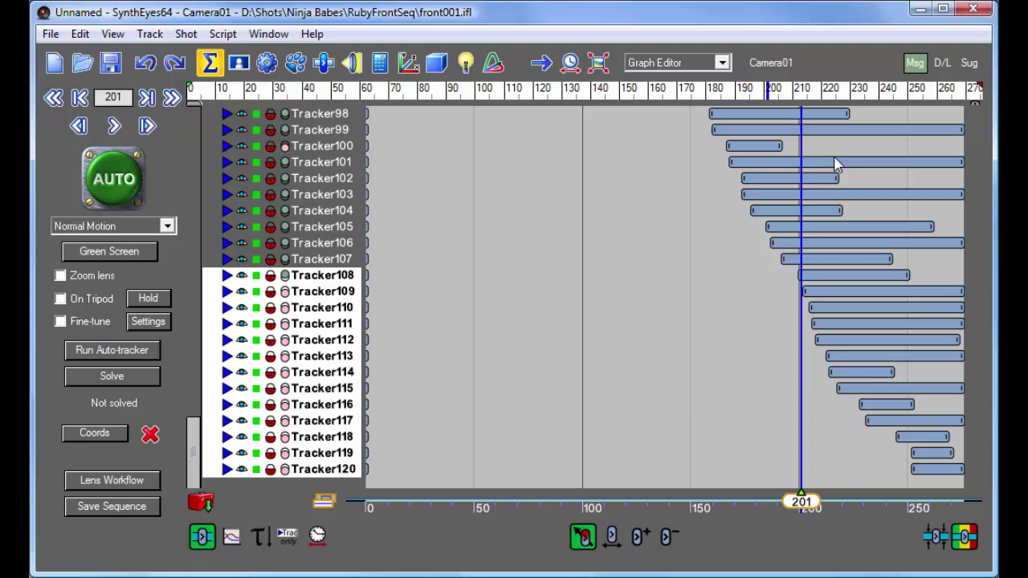
right_click(532, 269)
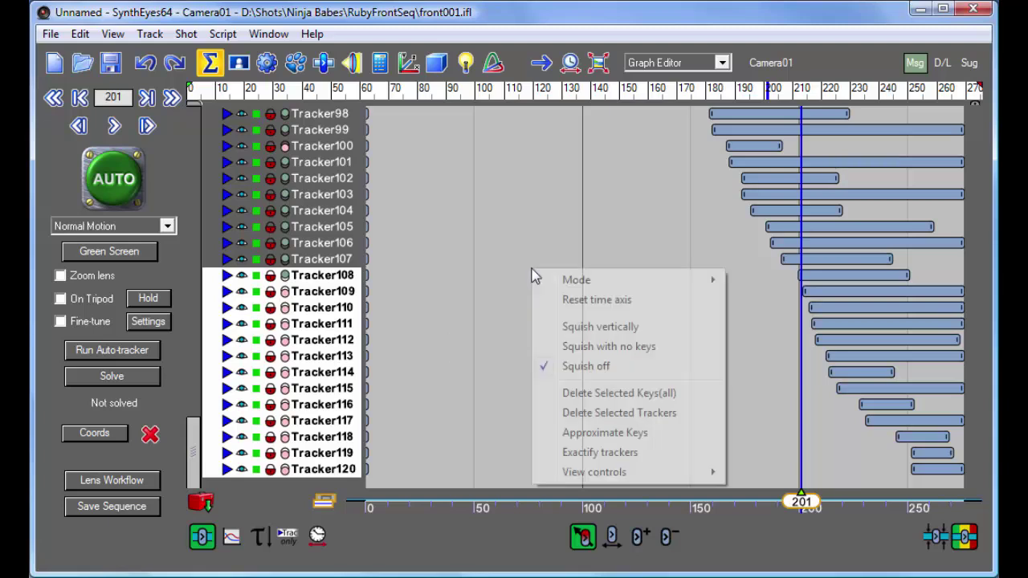
click(674, 415)
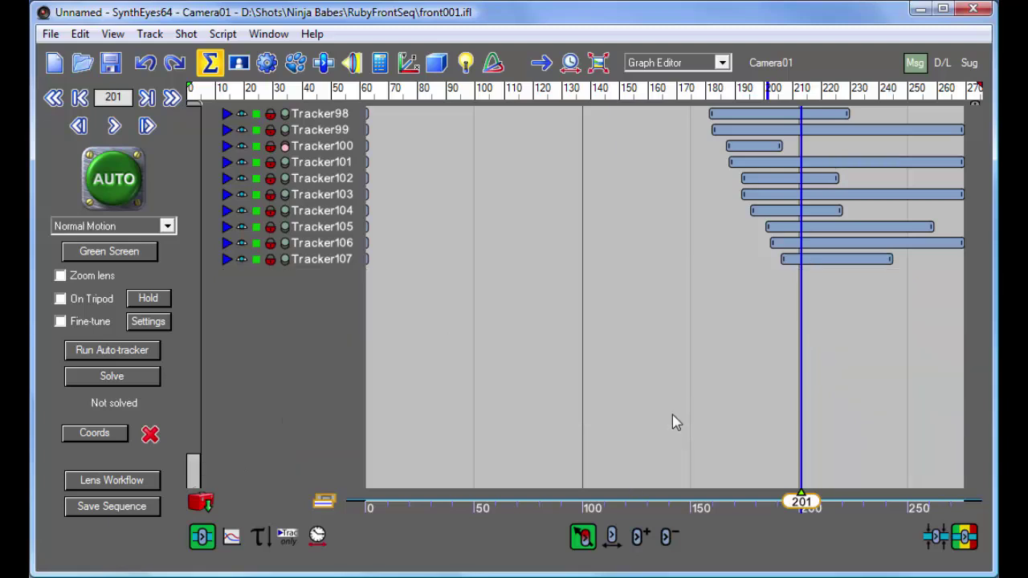
Return to the full Camera view, solve the shot with the remaining trackers, and accept the solve.
click(643, 64)
click(643, 84)
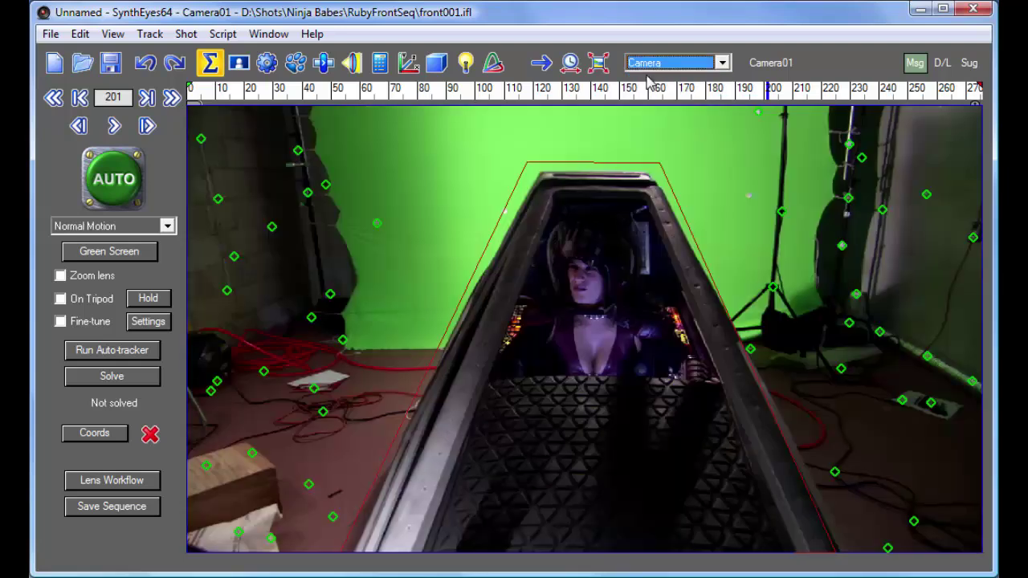
click(110, 375)
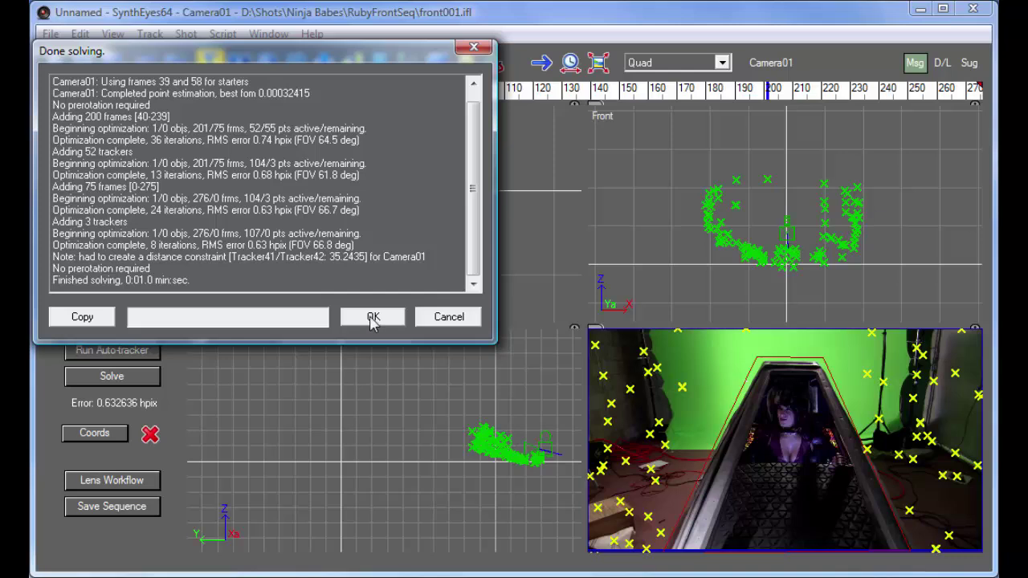
click(372, 324)
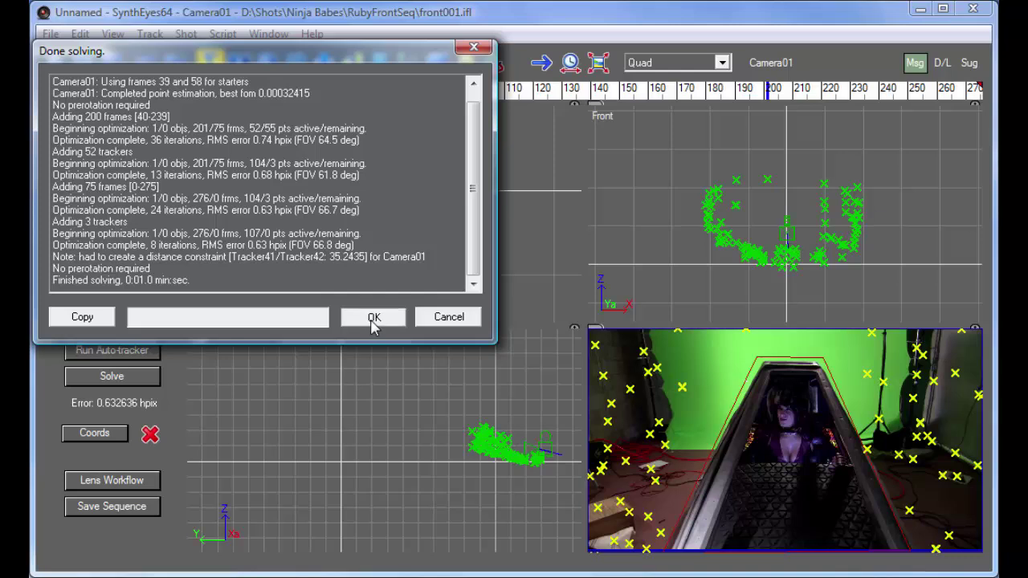
Review the solved points and camera at frames 54 and 73 in the Quad view, and inspect frame 73 in the Camera view.
drag(236, 98, 346, 70)
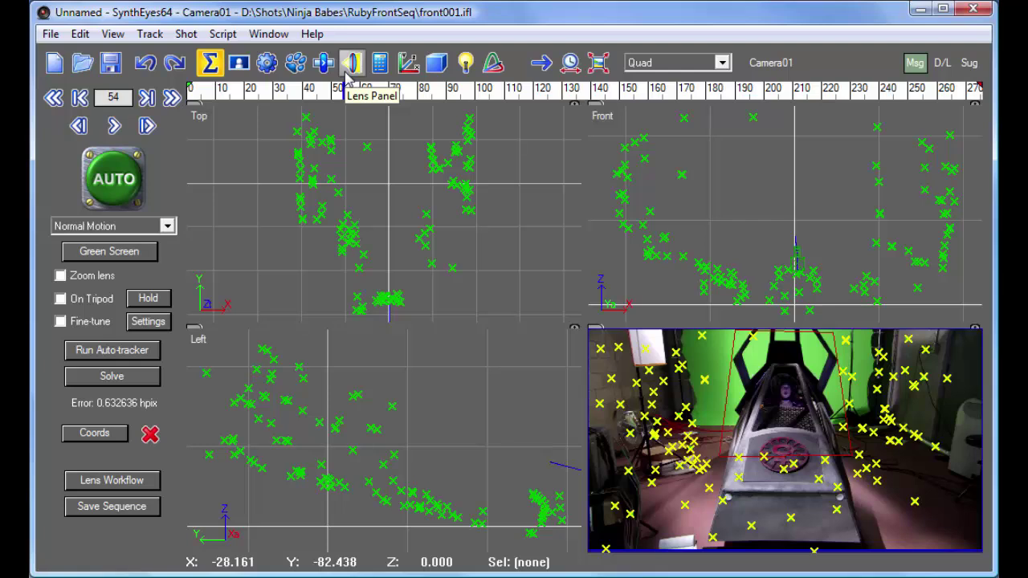
mouse_move(407, 94)
mouse_down()
mouse_move(651, 122)
mouse_move(397, 94)
mouse_up()
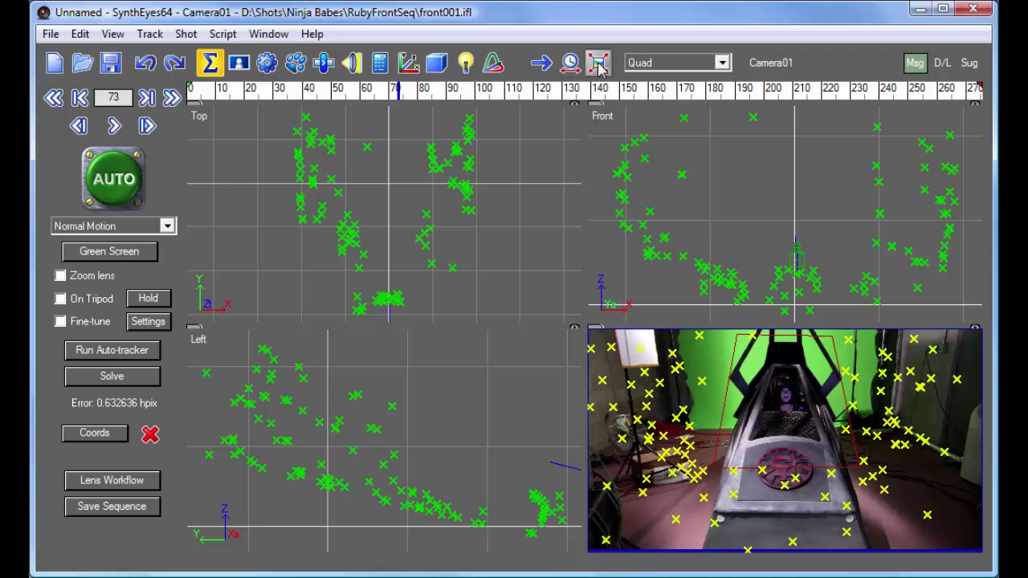
click(643, 64)
click(647, 83)
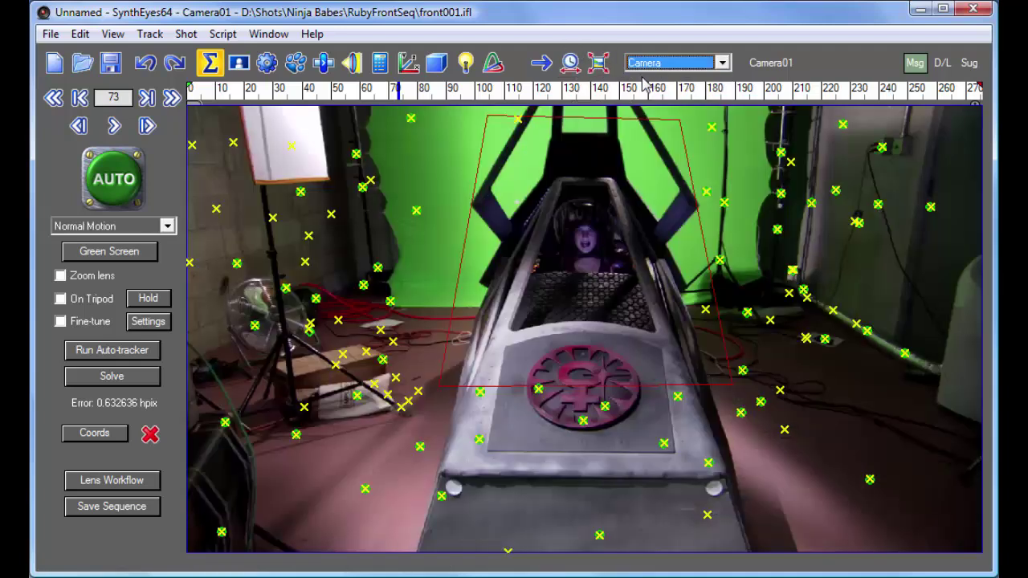